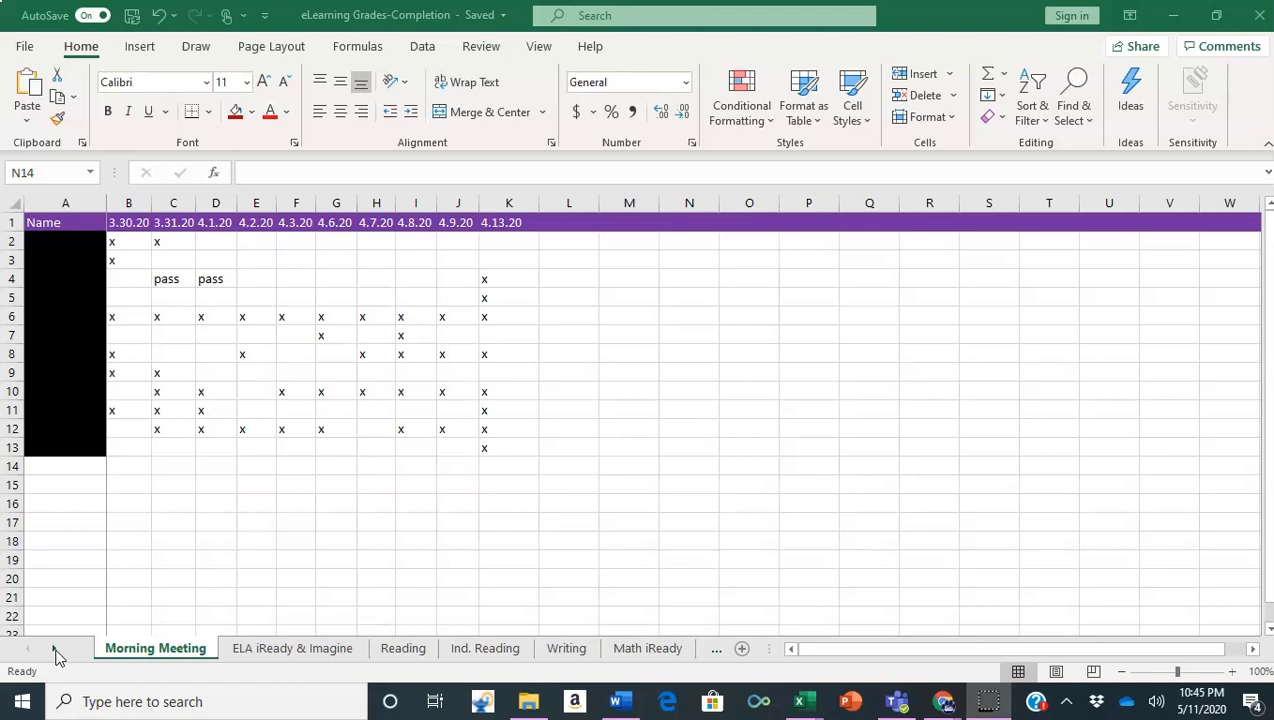
- Add a new blank worksheet to the grades workbook
{"action": "left_click", "coordinate": [57, 654]}
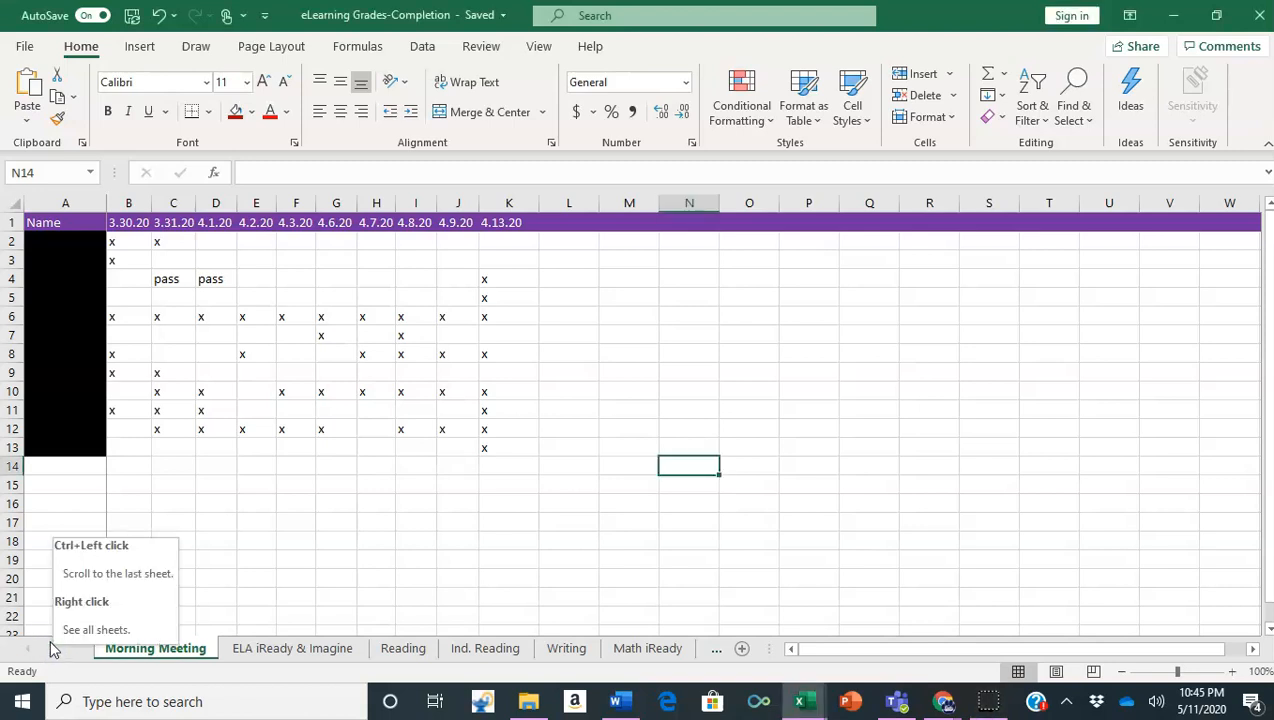
{"action": "left_click", "coordinate": [44, 643]}
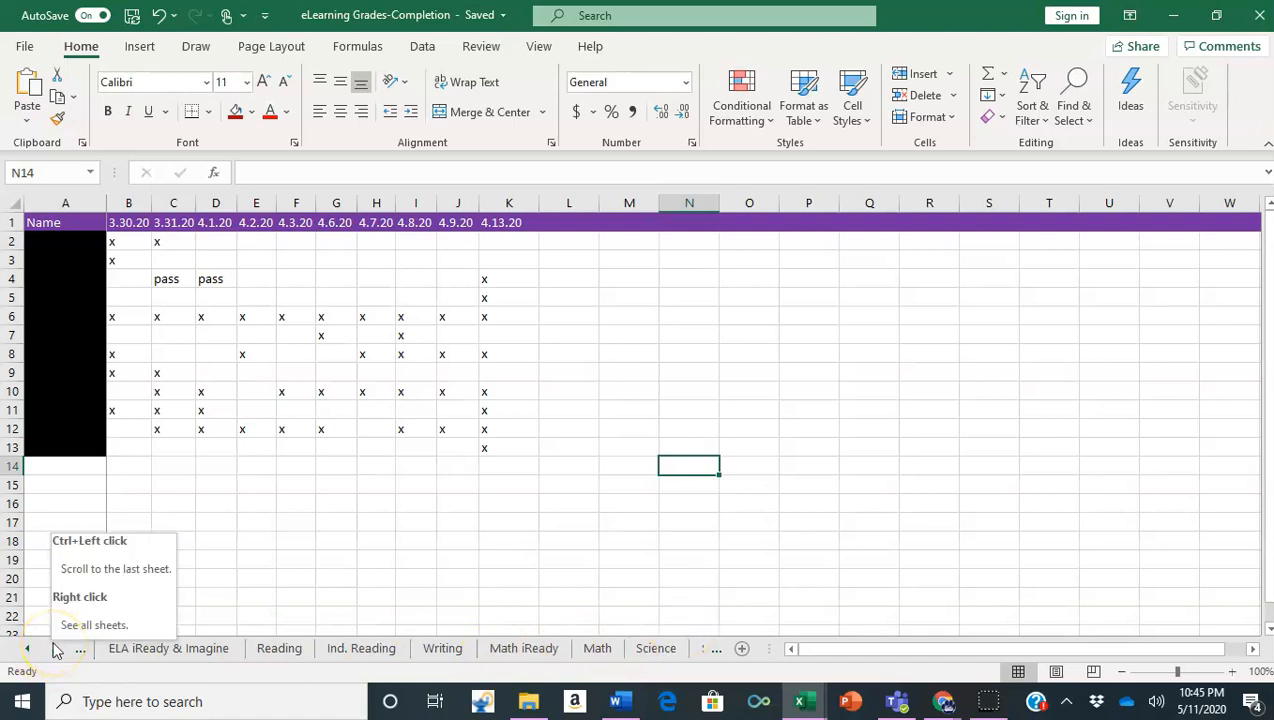
{"action": "left_click", "coordinate": [55, 650]}
{"action": "left_click", "coordinate": [580, 650]}
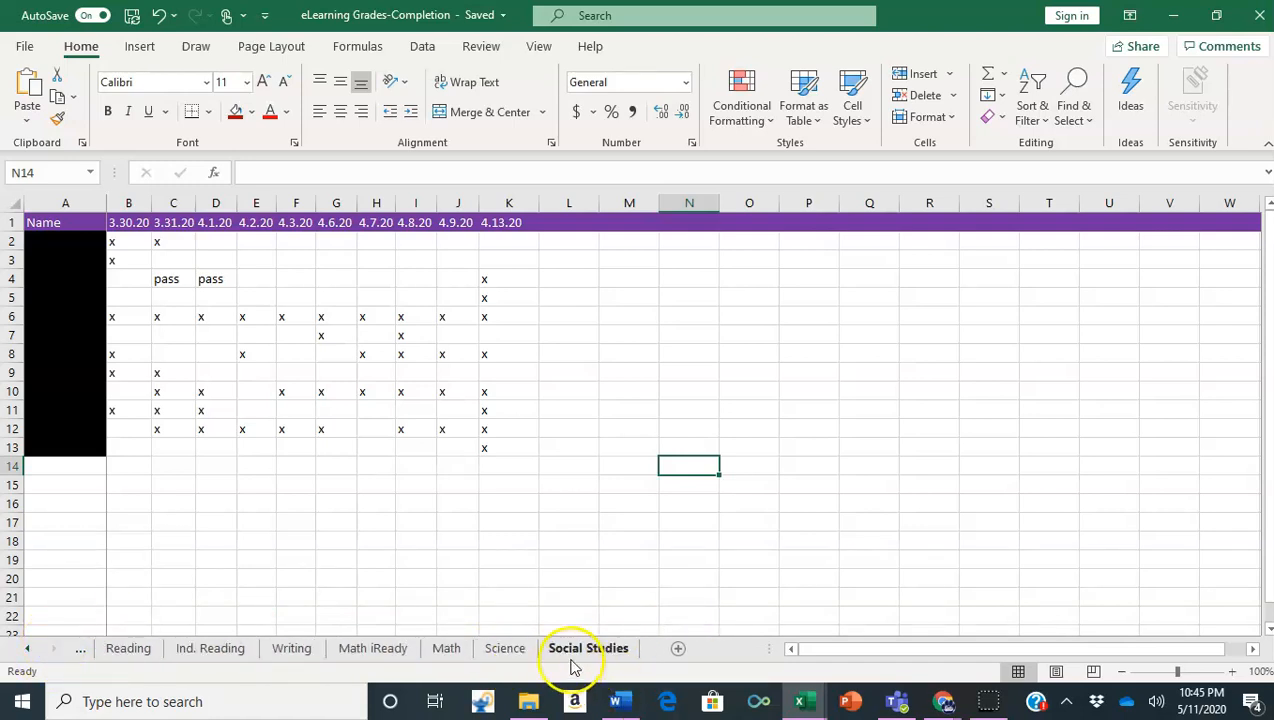
{"action": "left_click", "coordinate": [680, 650]}
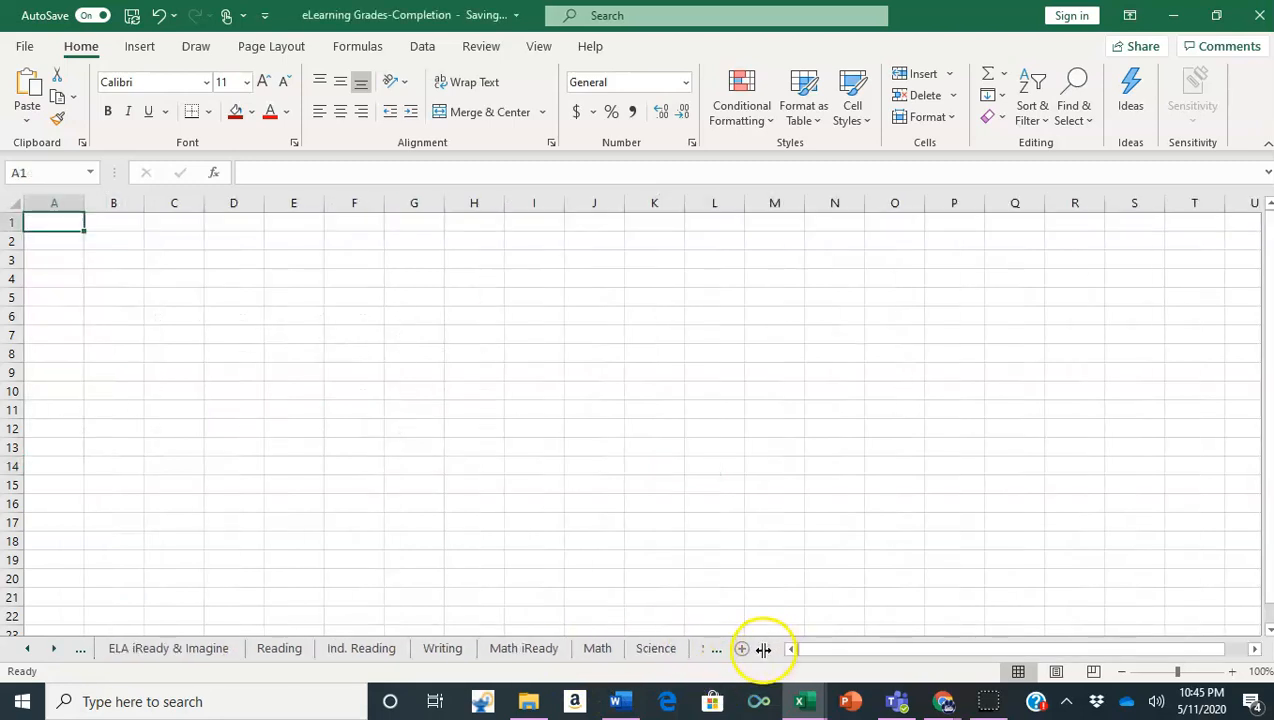
- Rename the new worksheet P.E. and move it in front of the Morning Meeting sheet
{"action": "left_click", "coordinate": [56, 650]}
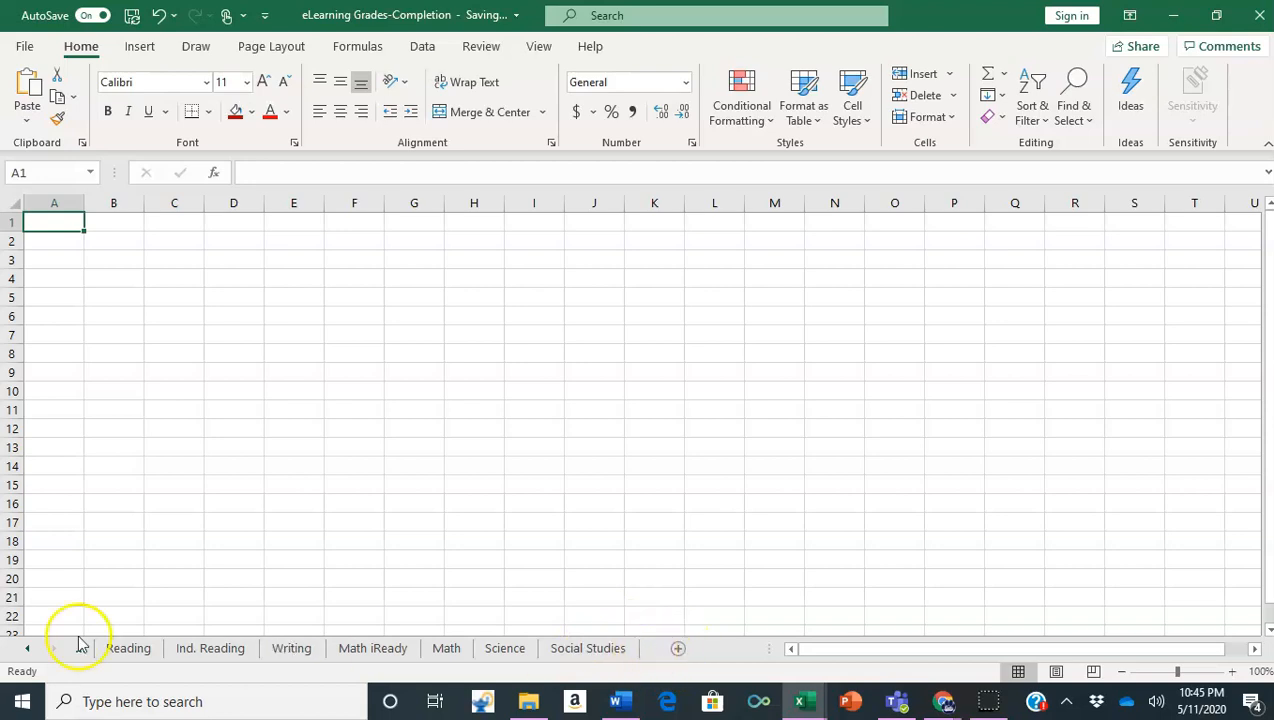
{"action": "left_click", "coordinate": [30, 655]}
{"action": "left_click", "coordinate": [30, 655]}
{"action": "left_click", "coordinate": [30, 655]}
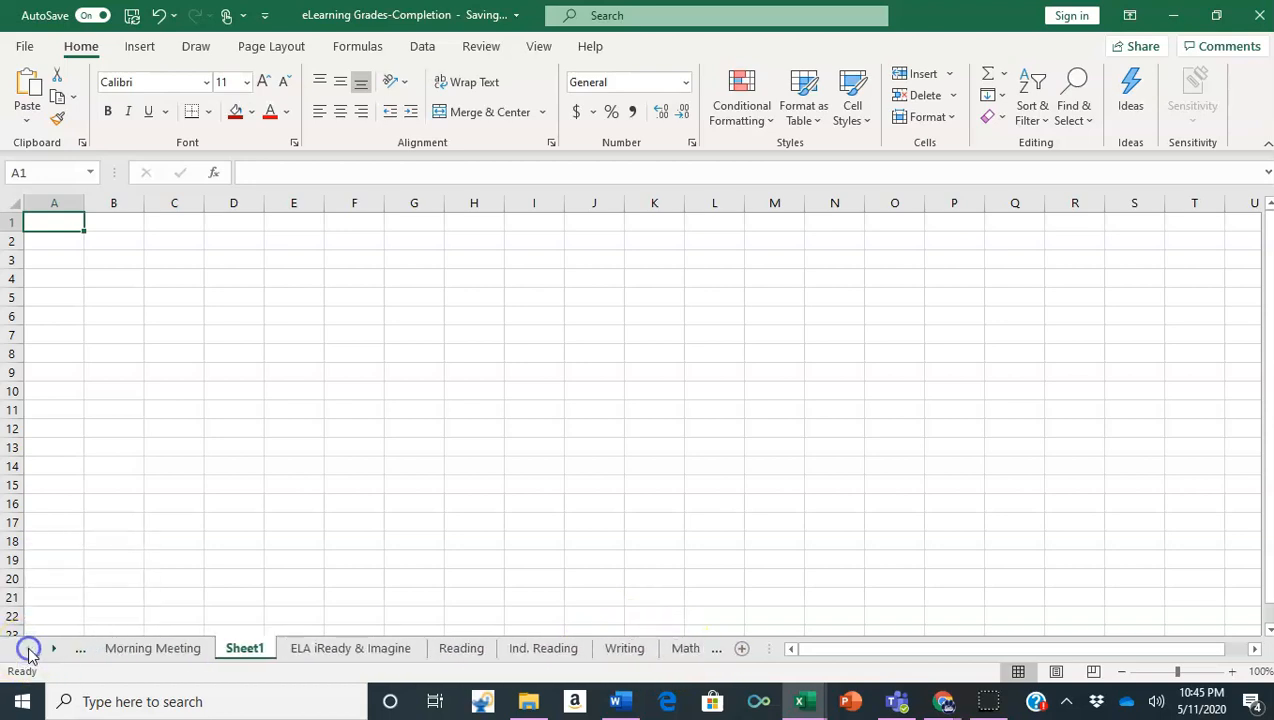
{"action": "double_click", "coordinate": [248, 649]}
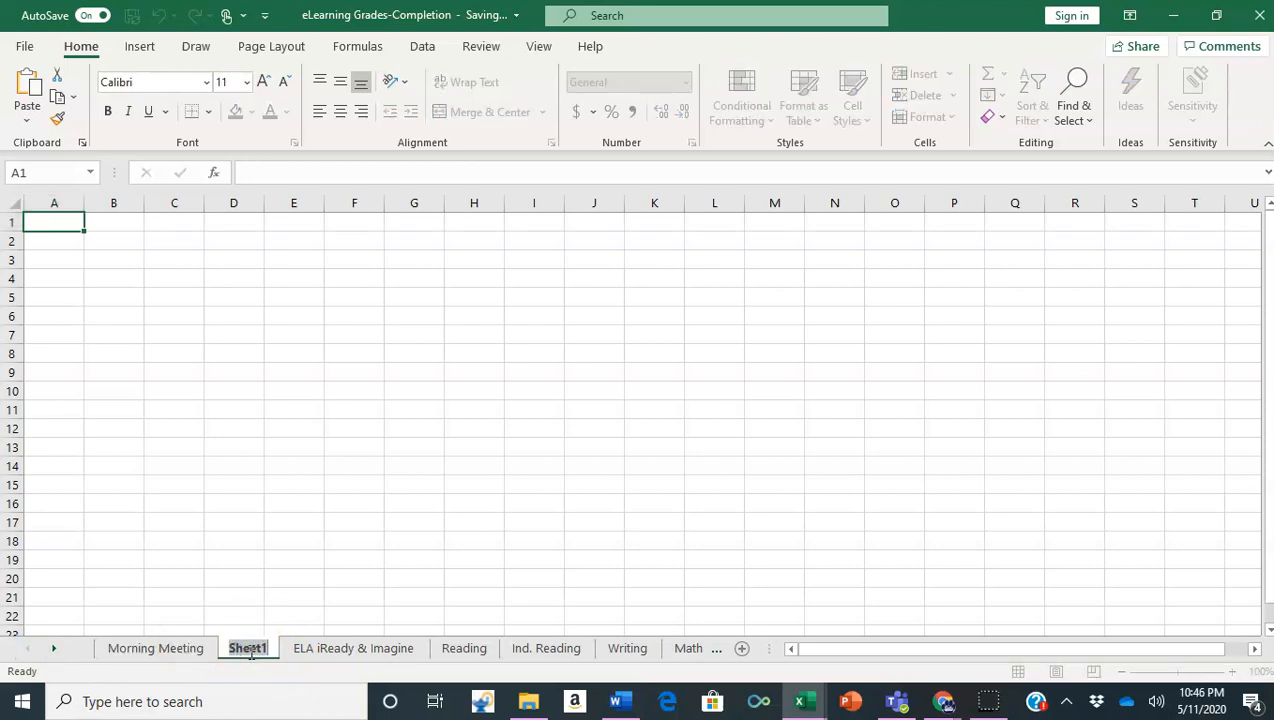
{"action": "type", "text": "P.E."}
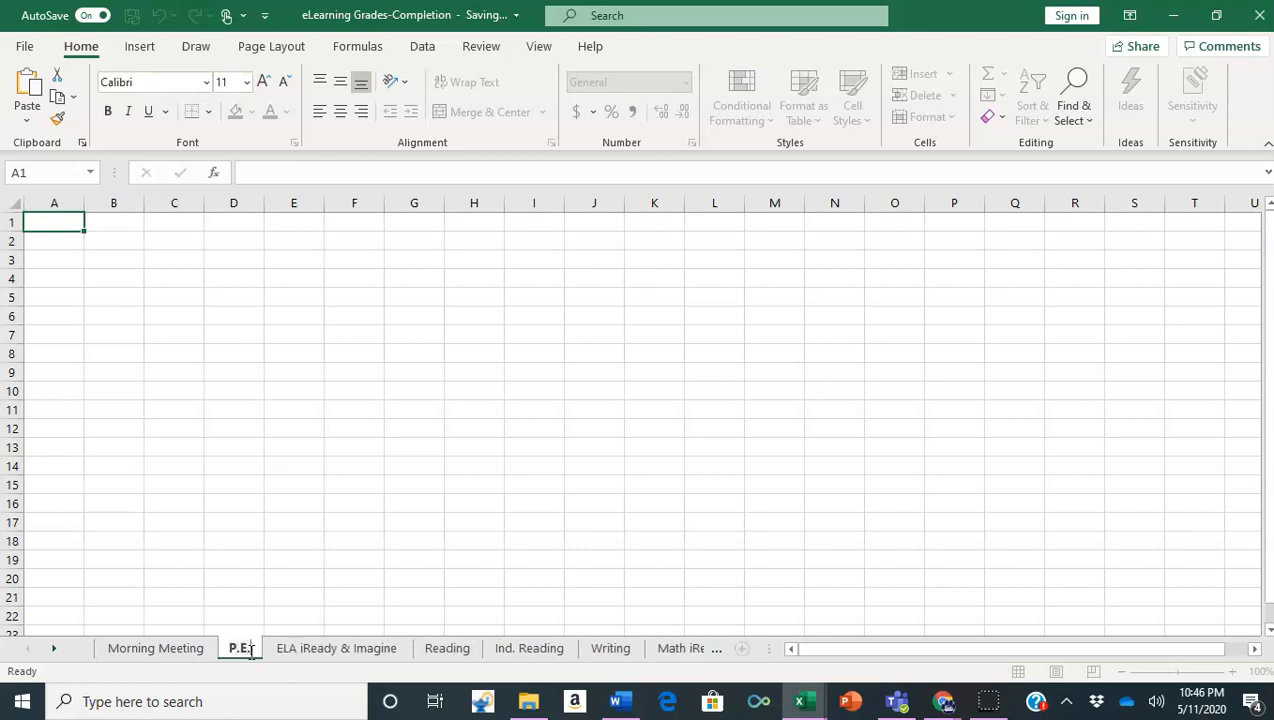
{"action": "left_click", "coordinate": [192, 507]}
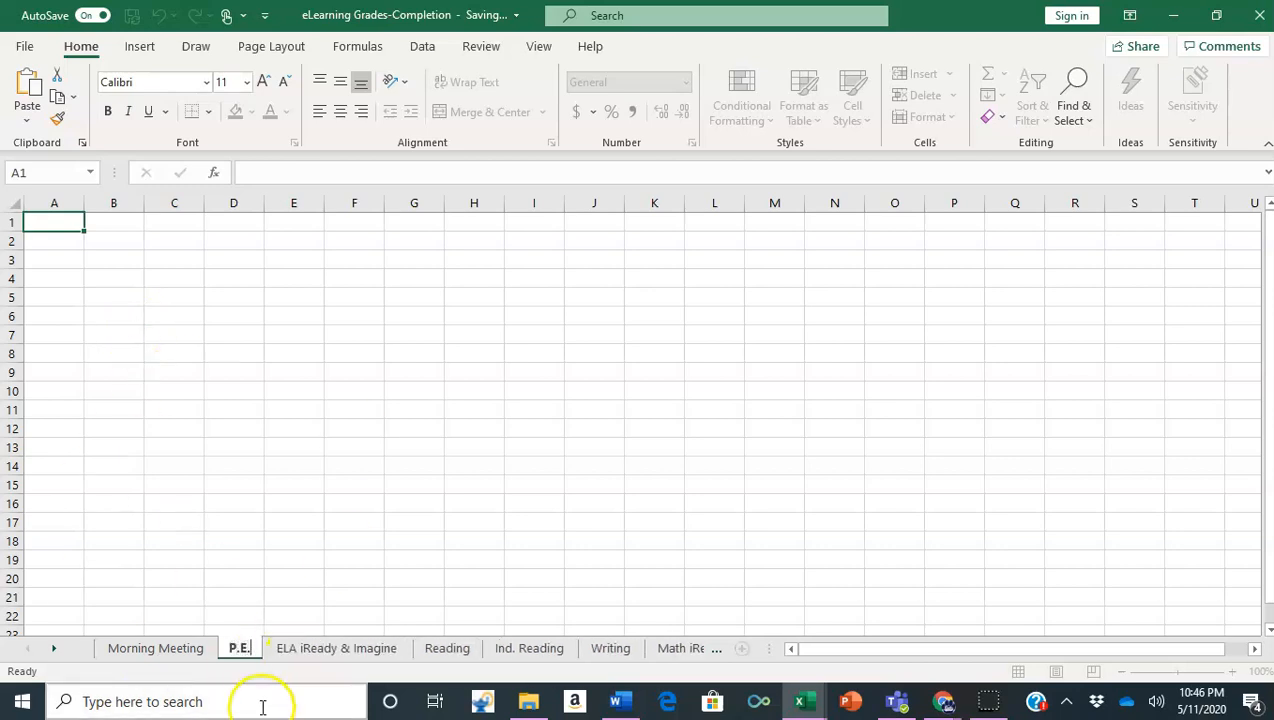
{"action": "left_click_drag", "start_coordinate": [262, 655], "coordinate": [240, 655]}
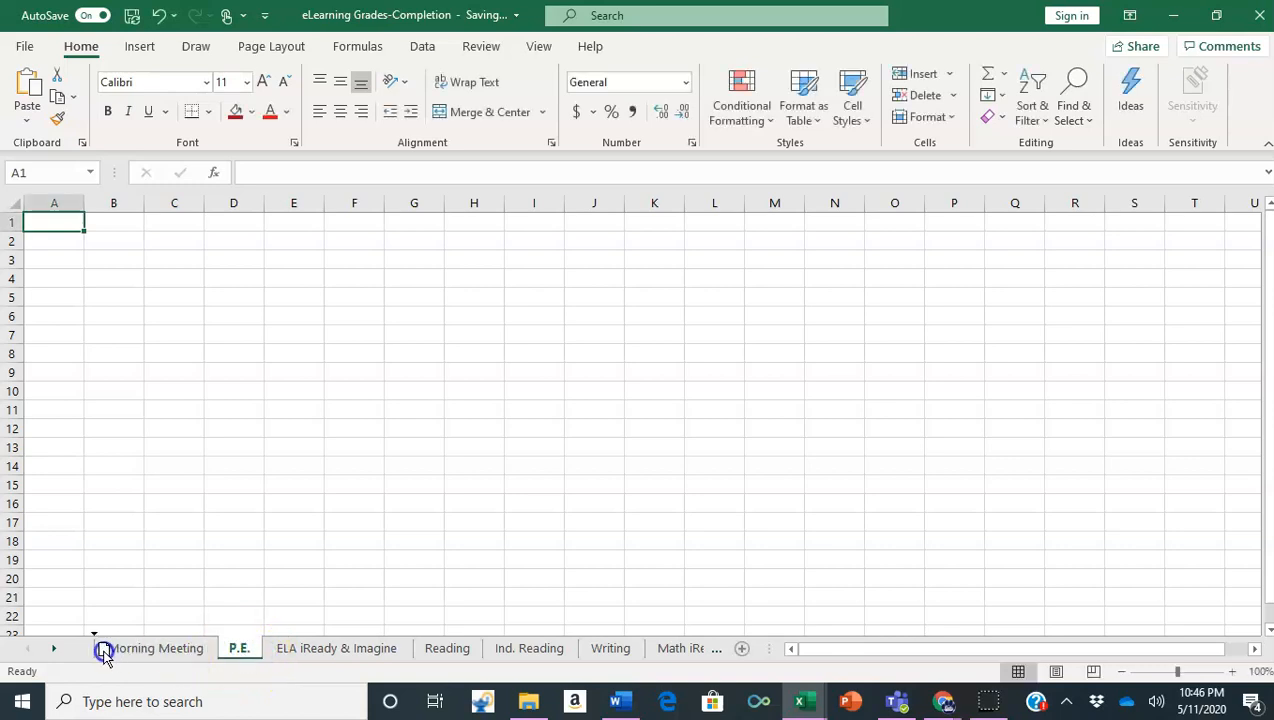
{"action": "left_click_drag", "start_coordinate": [98, 653], "coordinate": [100, 652]}
- On the Morning Meeting sheet, apply the Bad cell style to the blank cells D2:K2
{"action": "left_click", "coordinate": [220, 652]}
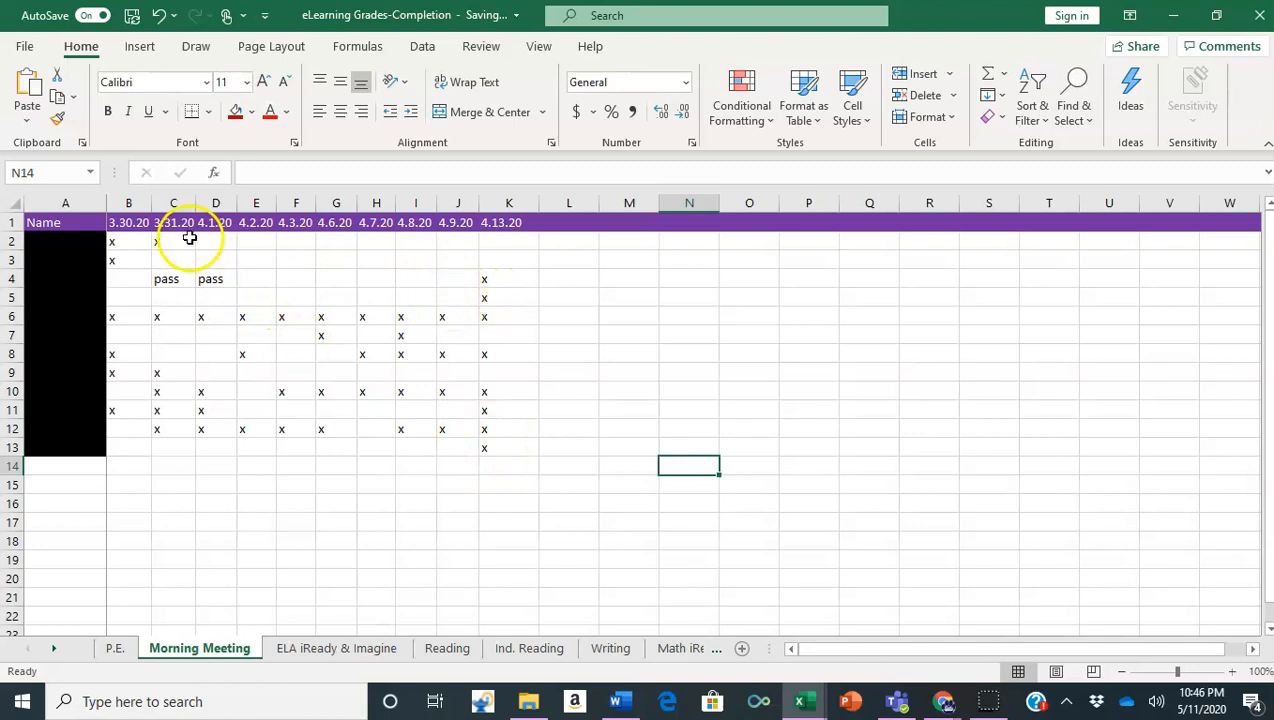
{"action": "mouse_move", "coordinate": [207, 241]}
{"action": "left_mouse_down"}
{"action": "mouse_move", "coordinate": [497, 244]}
{"action": "mouse_move", "coordinate": [486, 257]}
{"action": "mouse_move", "coordinate": [506, 241]}
{"action": "mouse_move", "coordinate": [344, 253]}
{"action": "mouse_move", "coordinate": [205, 230]}
{"action": "mouse_move", "coordinate": [218, 245]}
{"action": "left_mouse_up"}
{"action": "left_click", "coordinate": [566, 297]}
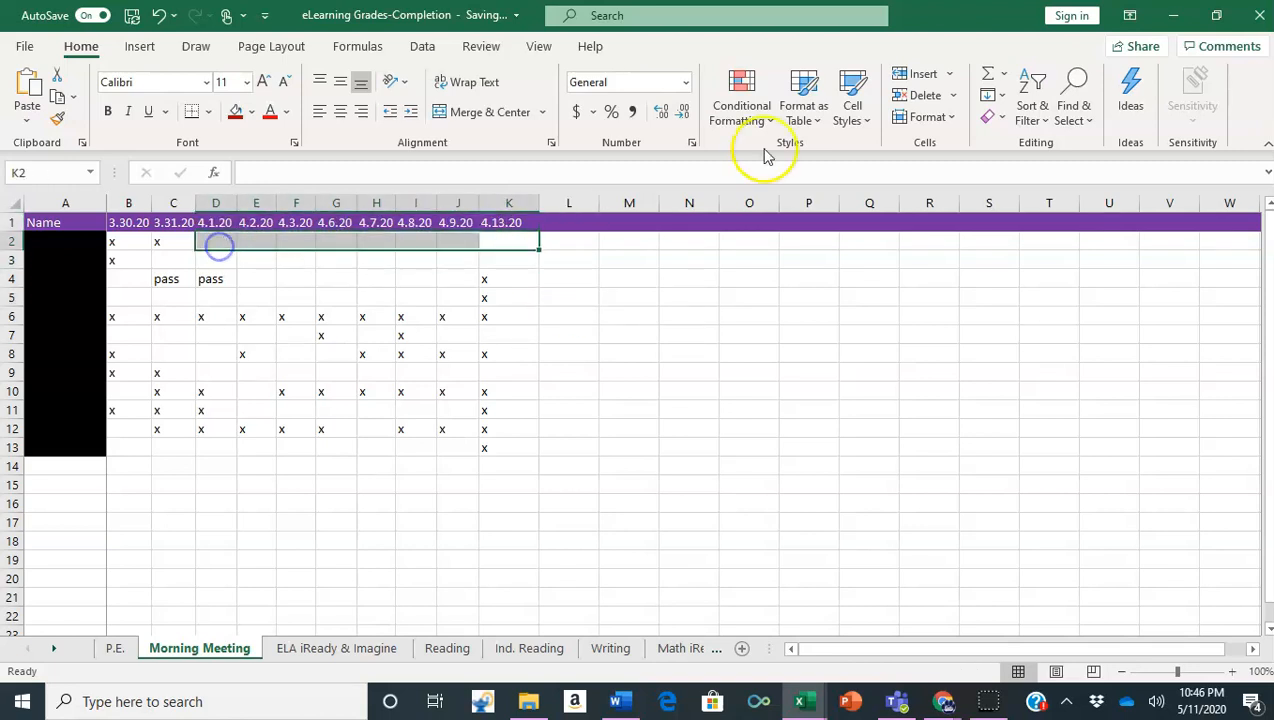
{"action": "left_click", "coordinate": [858, 122]}
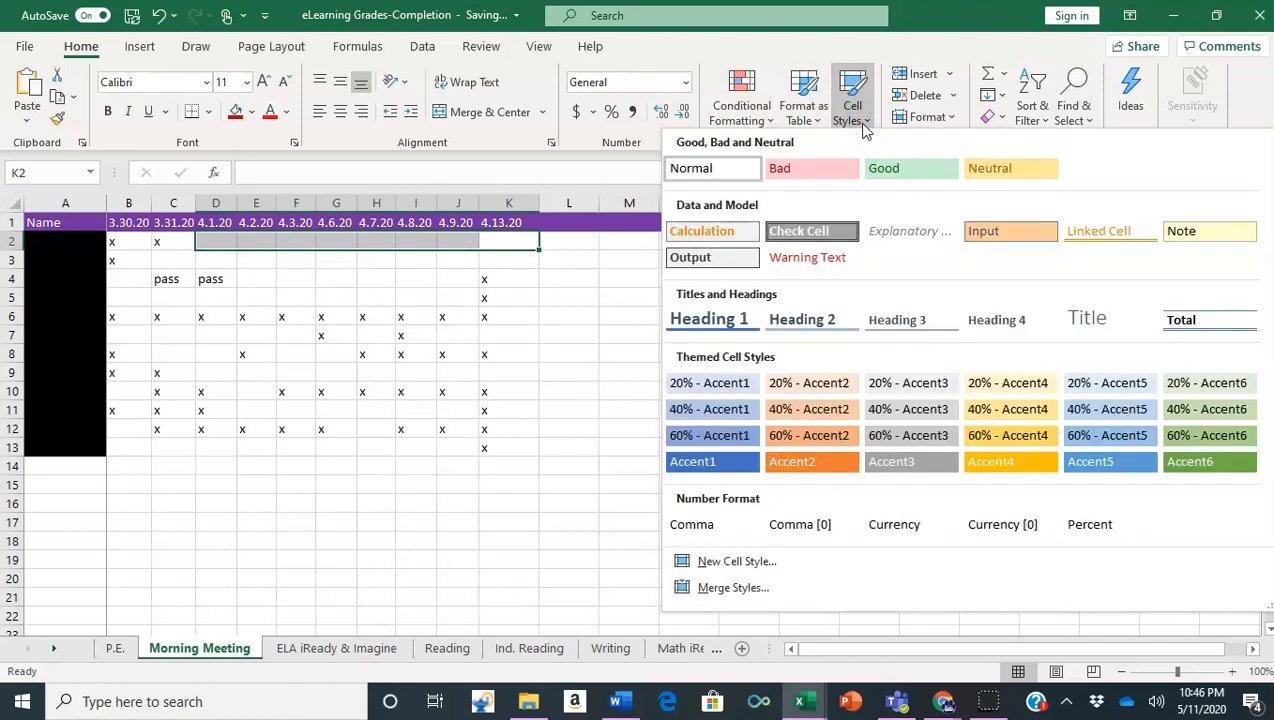
{"action": "left_click", "coordinate": [800, 170]}
{"action": "left_click", "coordinate": [577, 316]}
- Apply the Bad cell style to the blank cells C3:K3
{"action": "left_click_drag", "start_coordinate": [503, 258], "coordinate": [173, 252]}
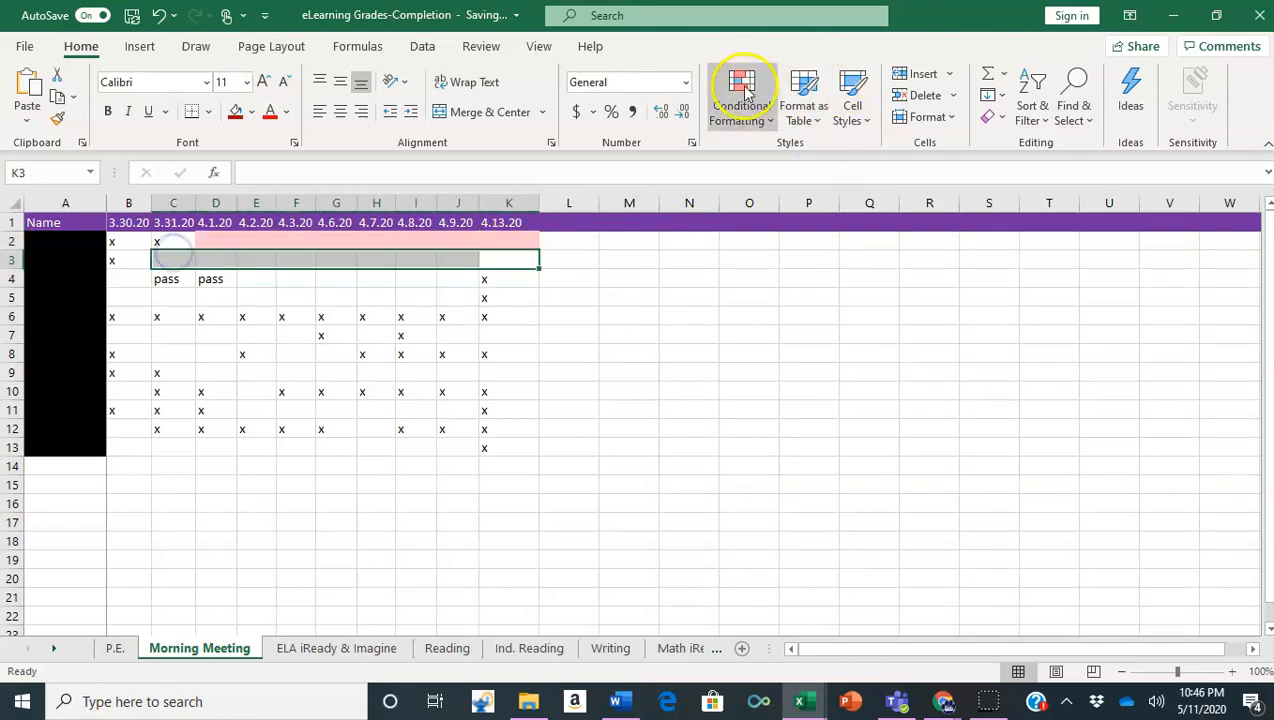
{"action": "left_click", "coordinate": [860, 118]}
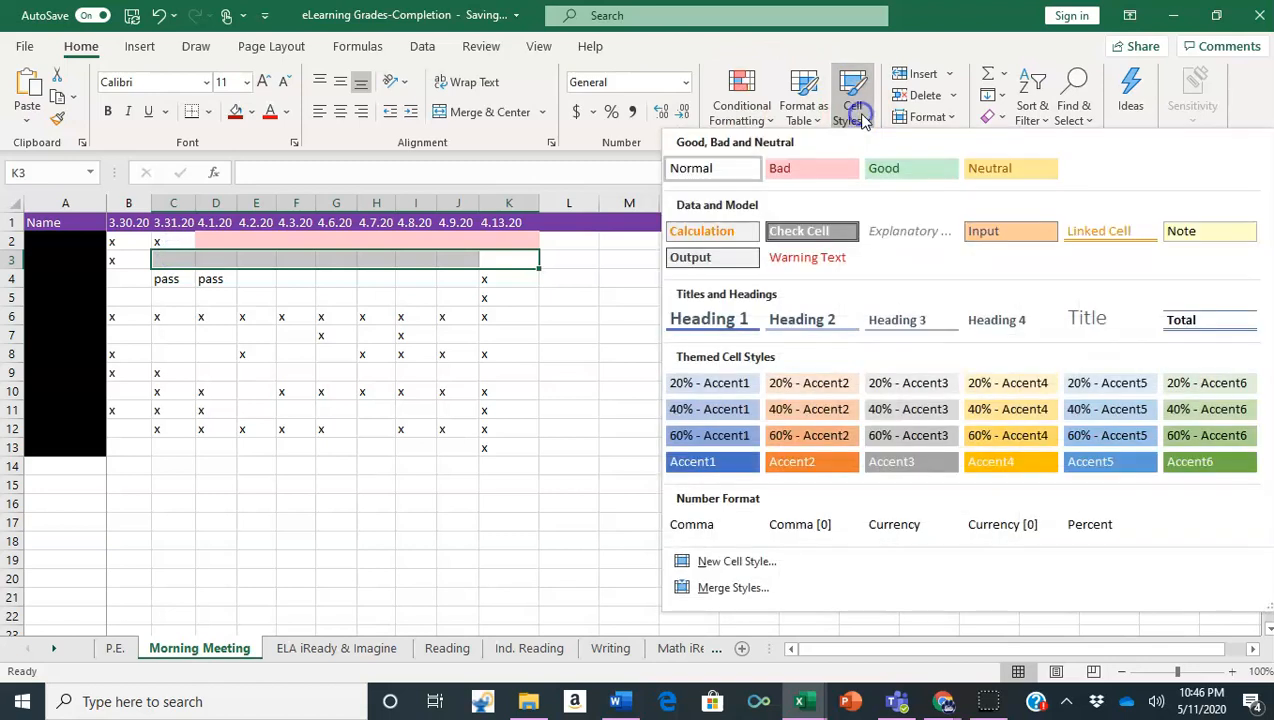
{"action": "left_click", "coordinate": [820, 170]}
{"action": "left_click", "coordinate": [550, 386]}
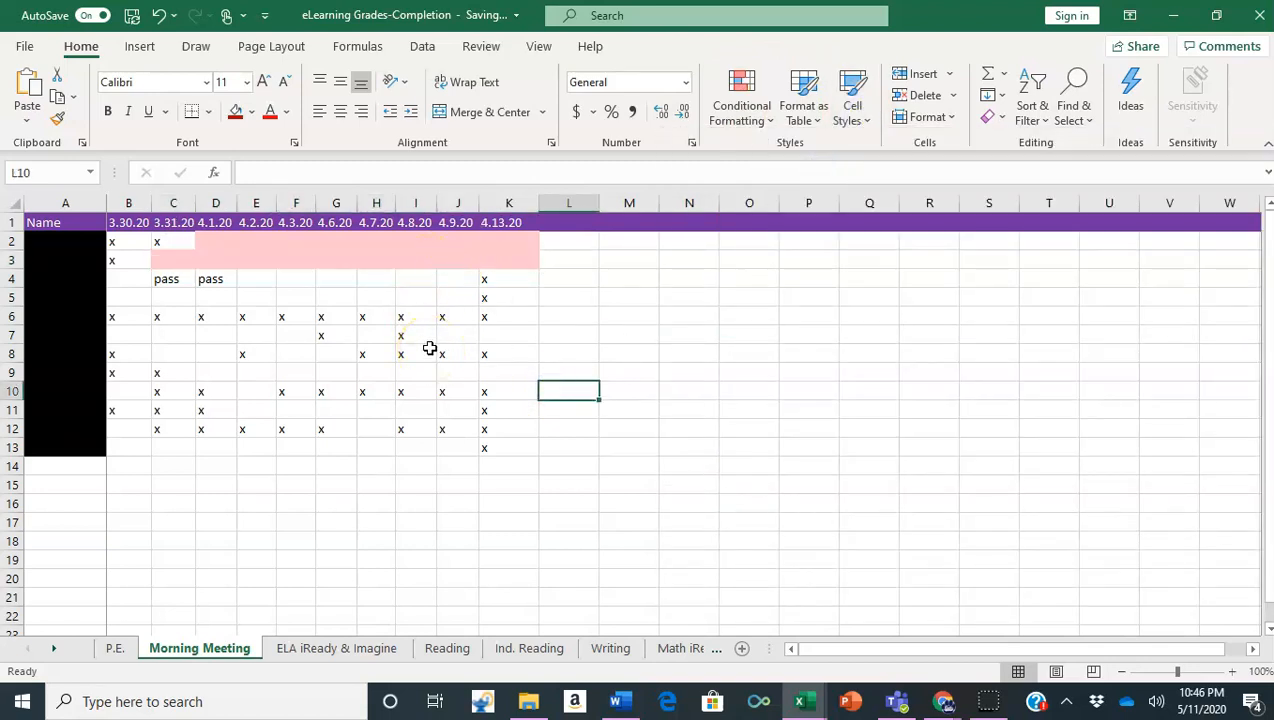
- On the Reading sheet, make header row 1 taller and wrap its text
{"action": "left_click", "coordinate": [357, 648]}
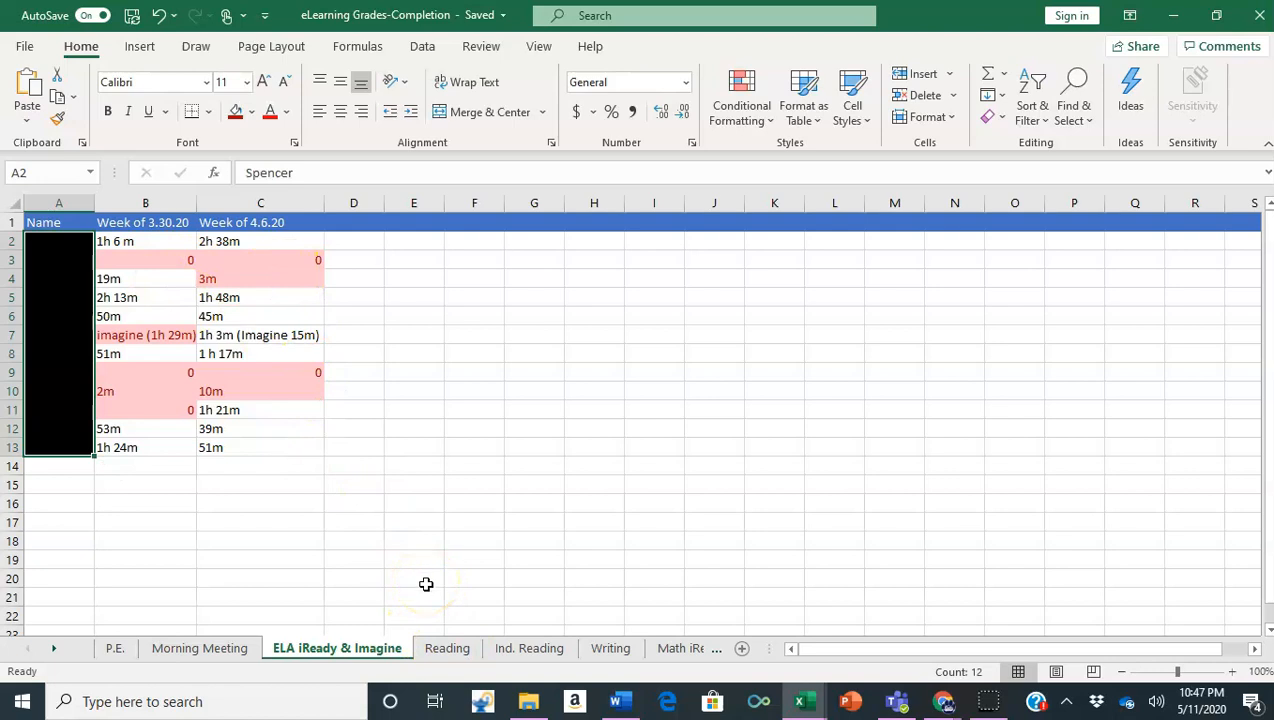
{"action": "left_click", "coordinate": [448, 648]}
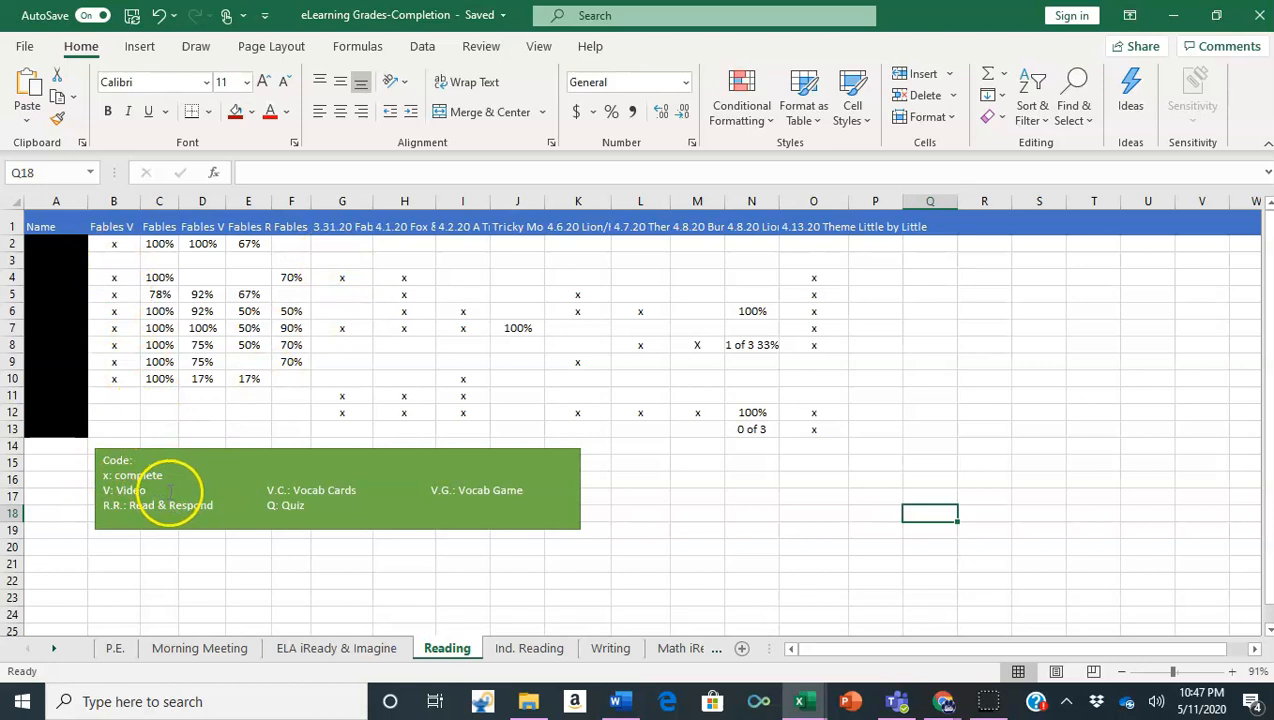
{"action": "left_click", "coordinate": [687, 541]}
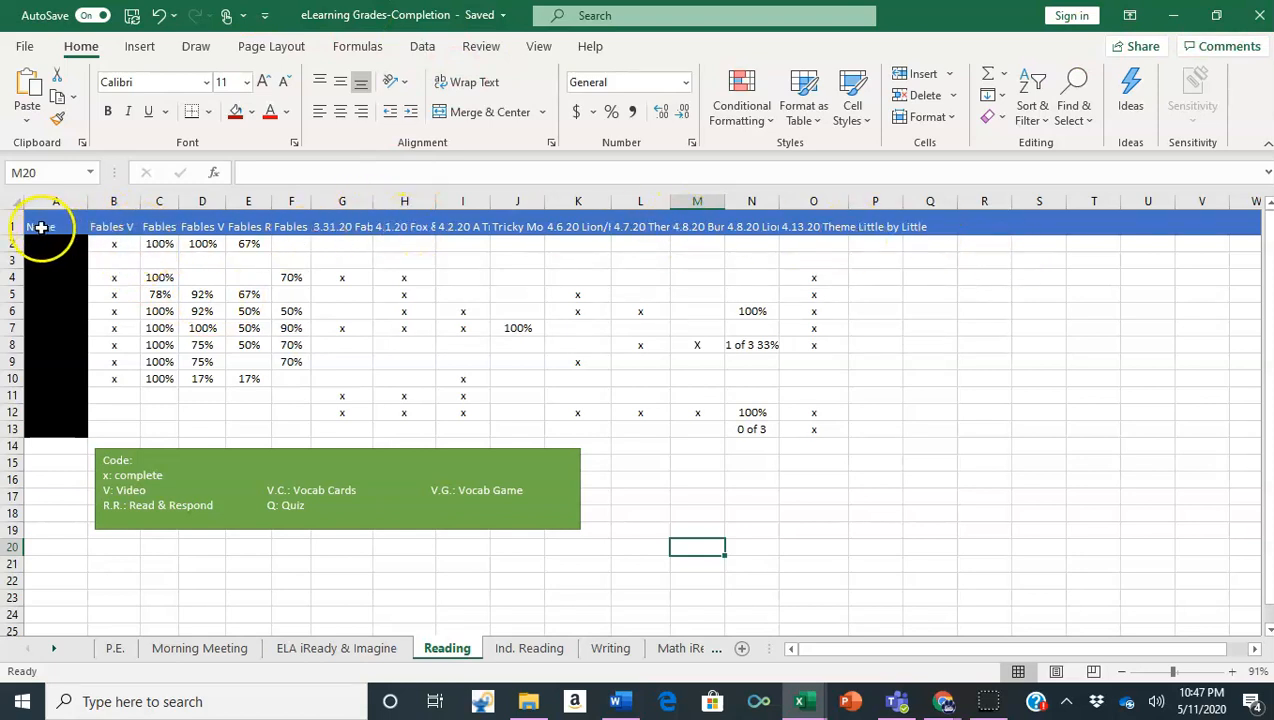
{"action": "left_click_drag", "start_coordinate": [14, 234], "coordinate": [14, 256]}
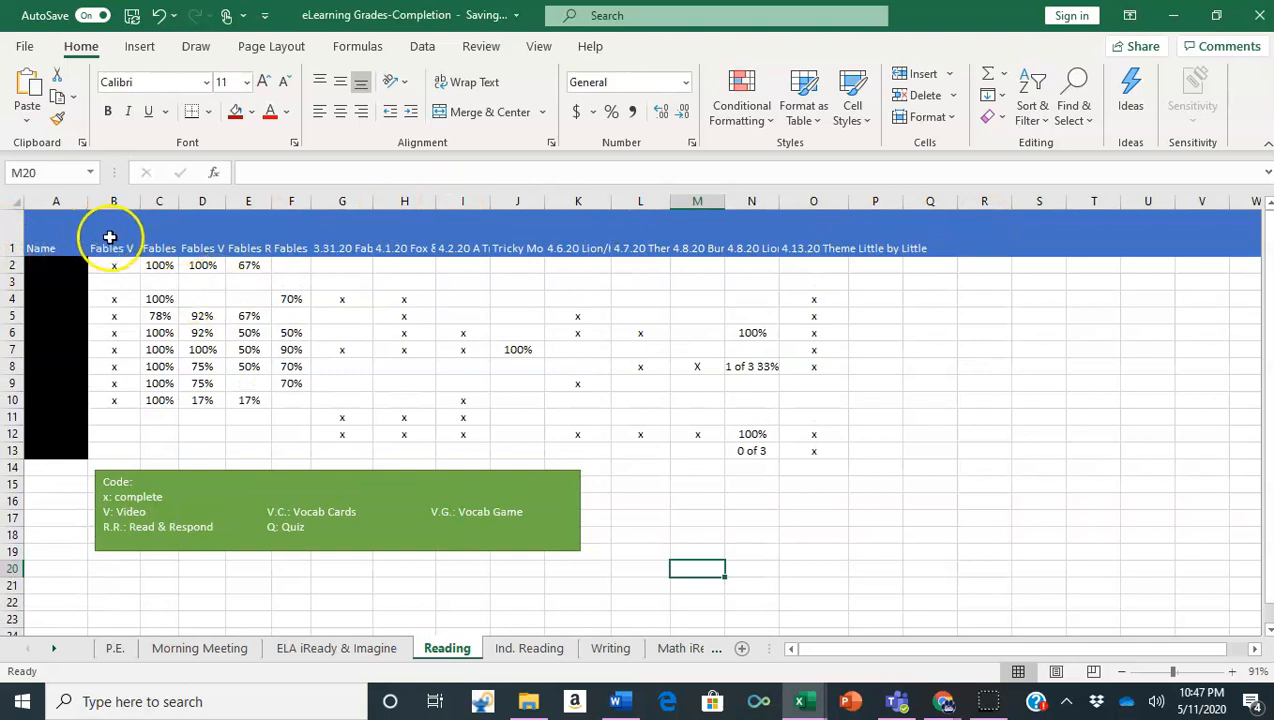
{"action": "left_click", "coordinate": [12, 248]}
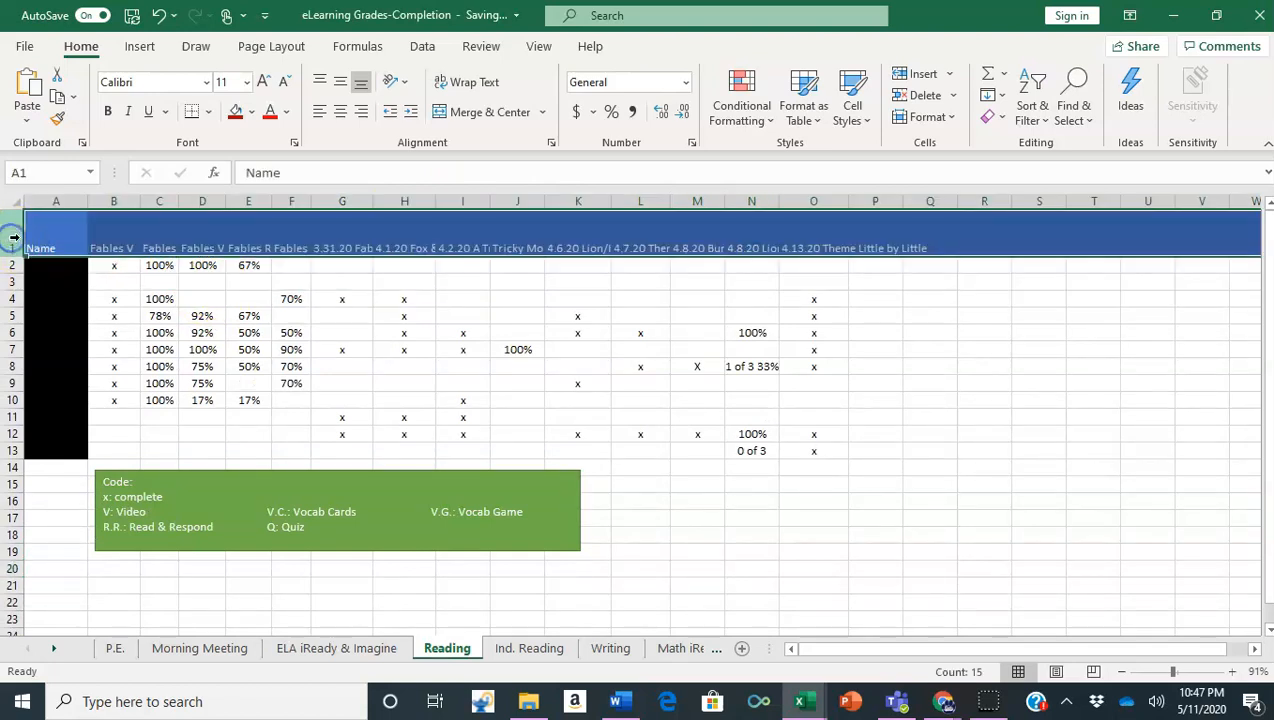
{"action": "left_click", "coordinate": [493, 88]}
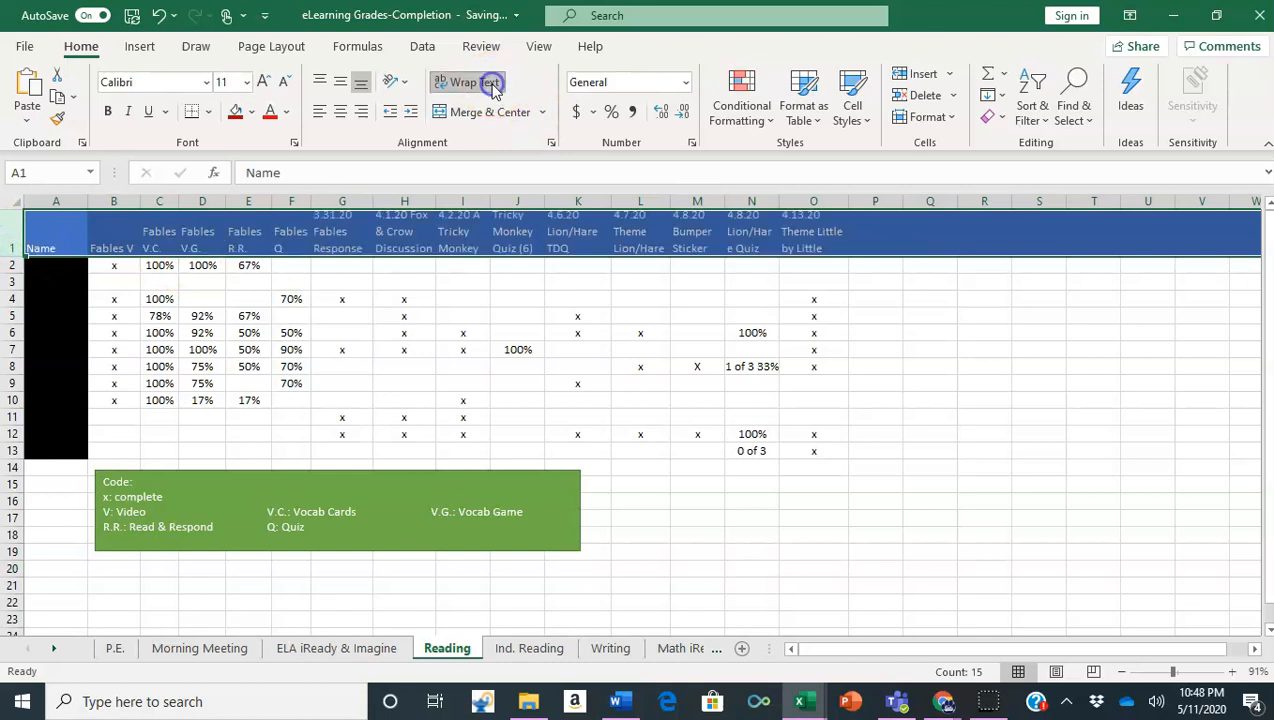
- Increase the height of header row 1 further and widen column N so the wrapped headings fit
{"action": "left_click", "coordinate": [375, 298]}
{"action": "left_click_drag", "start_coordinate": [10, 254], "coordinate": [13, 268]}
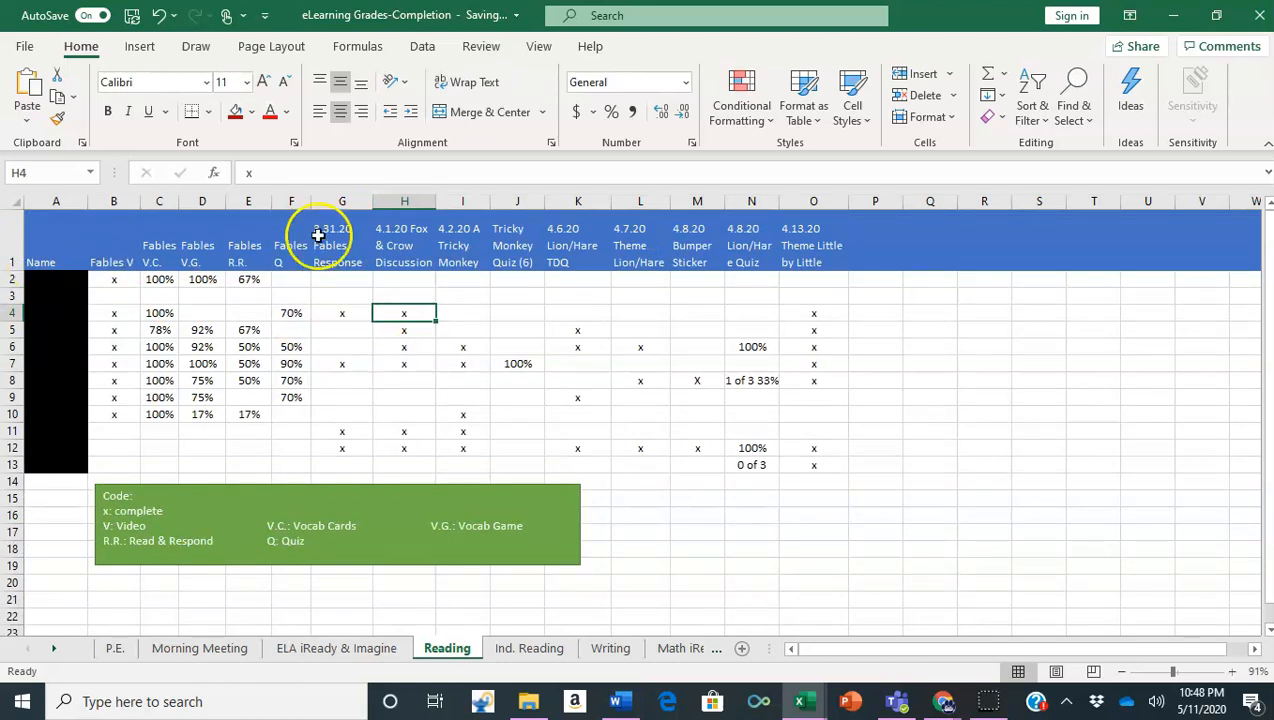
{"action": "left_click_drag", "start_coordinate": [781, 200], "coordinate": [797, 201]}
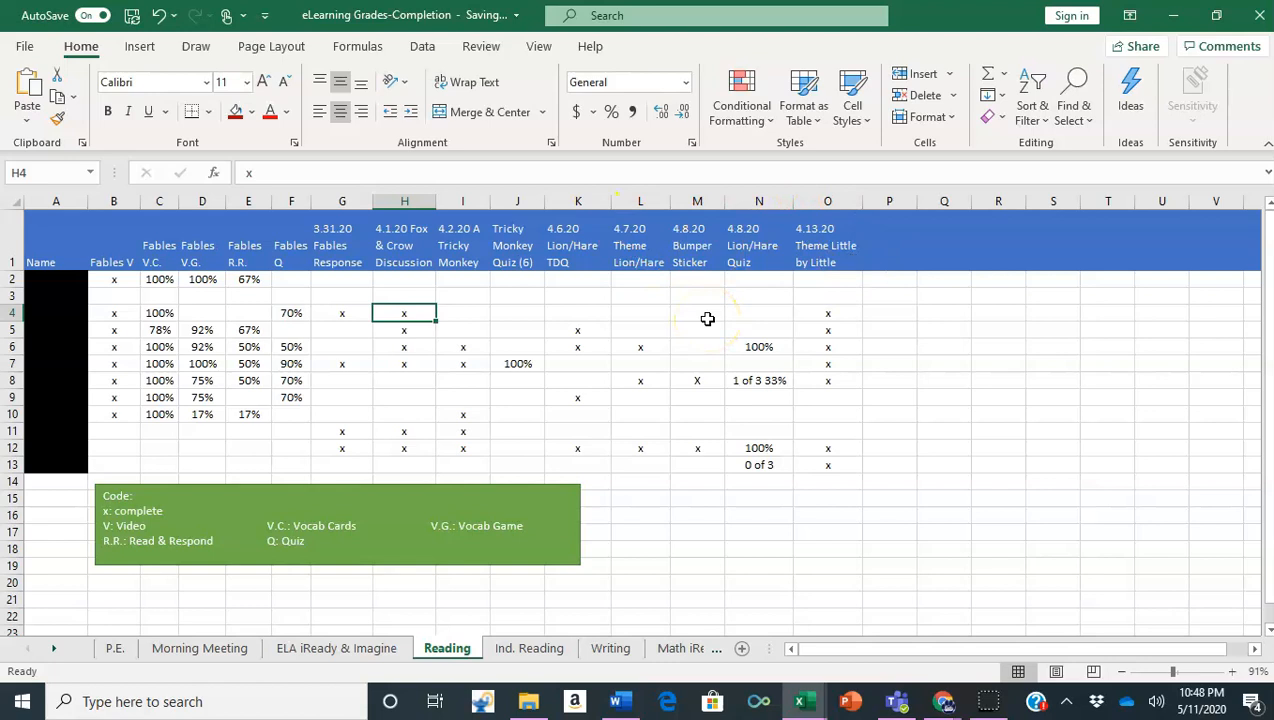
- Restore the workbook window down beside the Schoology course page and look through the weekly folders and the Reading sheet's columns
{"action": "left_click", "coordinate": [1217, 15]}
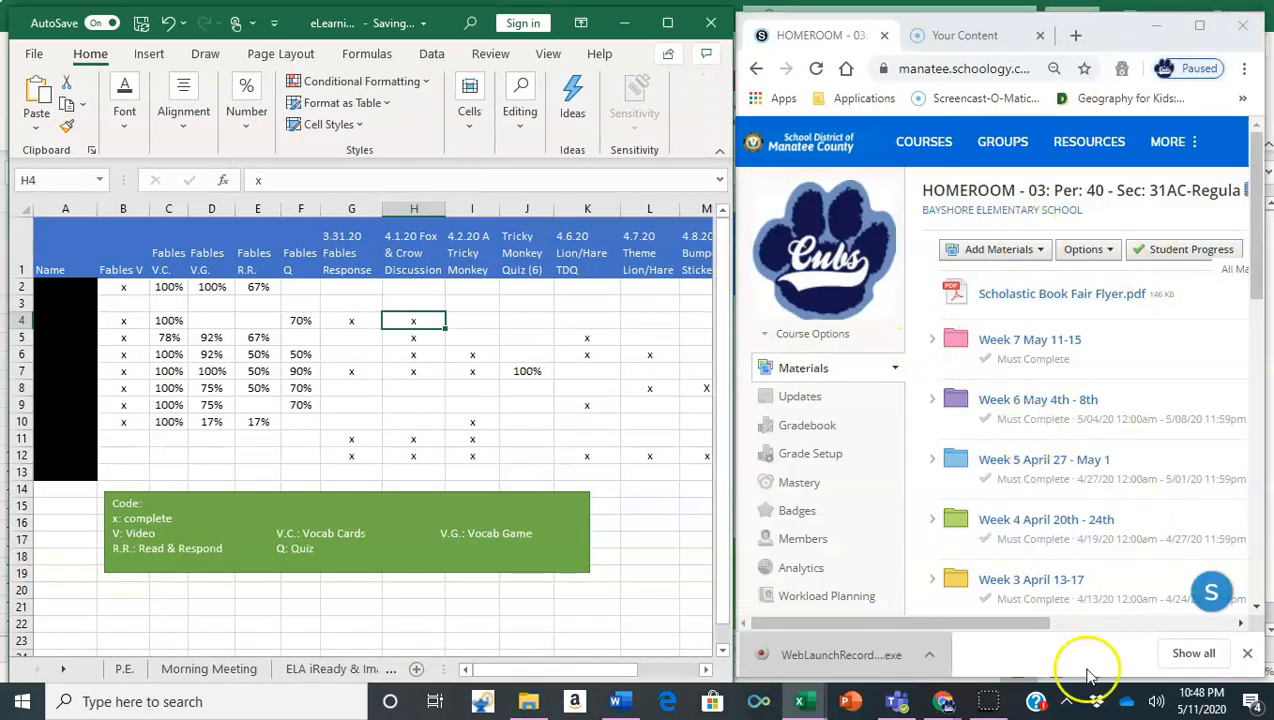
{"action": "left_click_drag", "start_coordinate": [1262, 218], "coordinate": [1253, 276]}
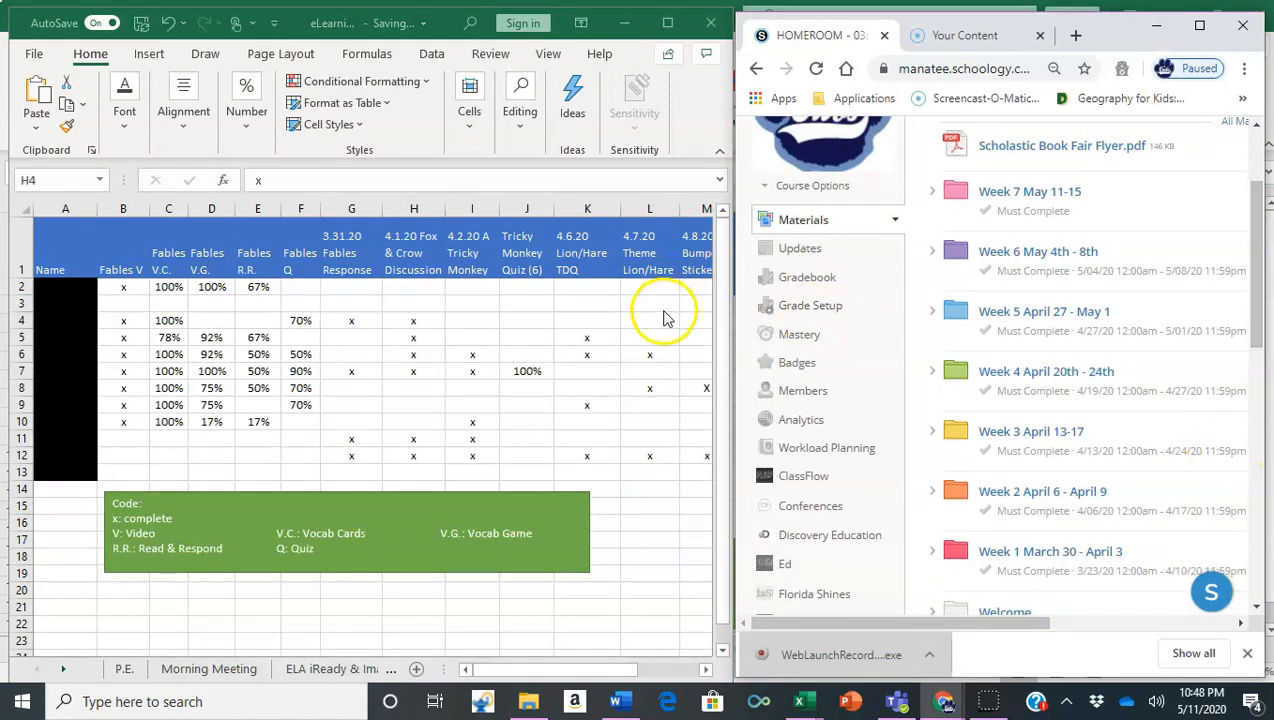
{"action": "left_click", "coordinate": [562, 670]}
{"action": "left_click_drag", "start_coordinate": [562, 680], "coordinate": [686, 680]}
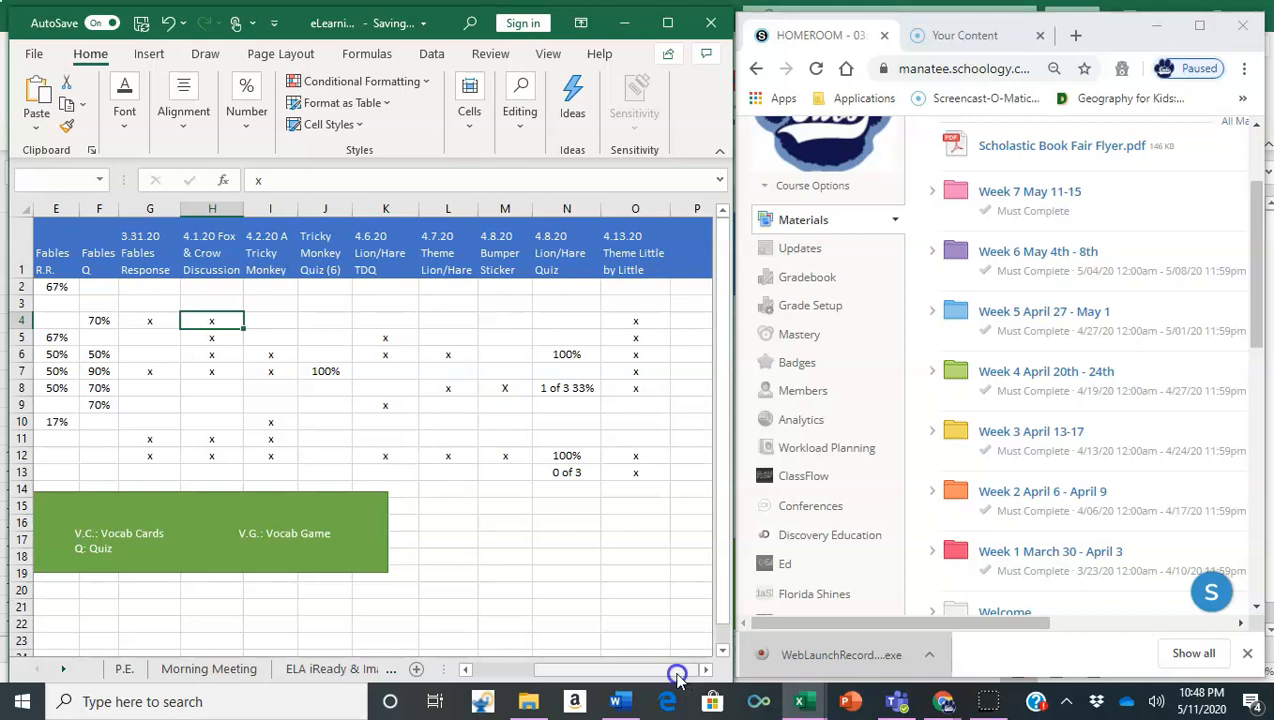
{"action": "left_click_drag", "start_coordinate": [677, 672], "coordinate": [549, 682]}
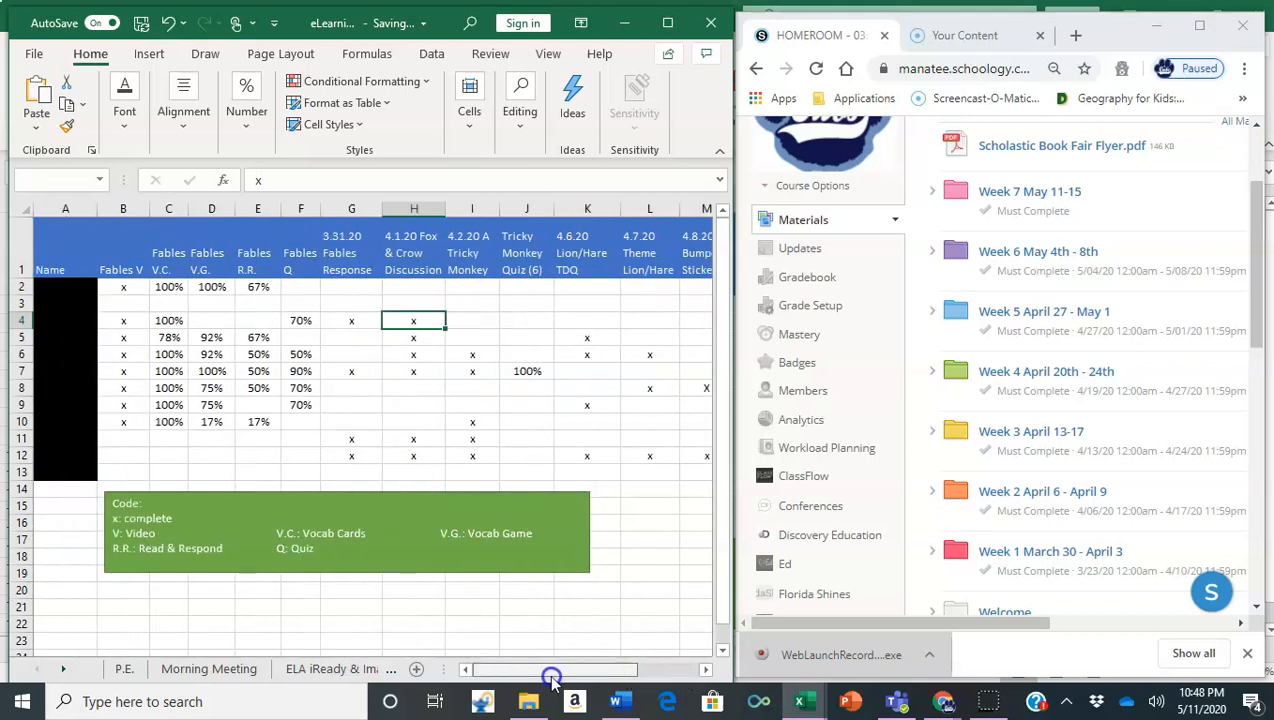
- Freeze the first column of the Reading sheet so the names stay in view, and check it across the later columns
{"action": "left_click", "coordinate": [71, 207]}
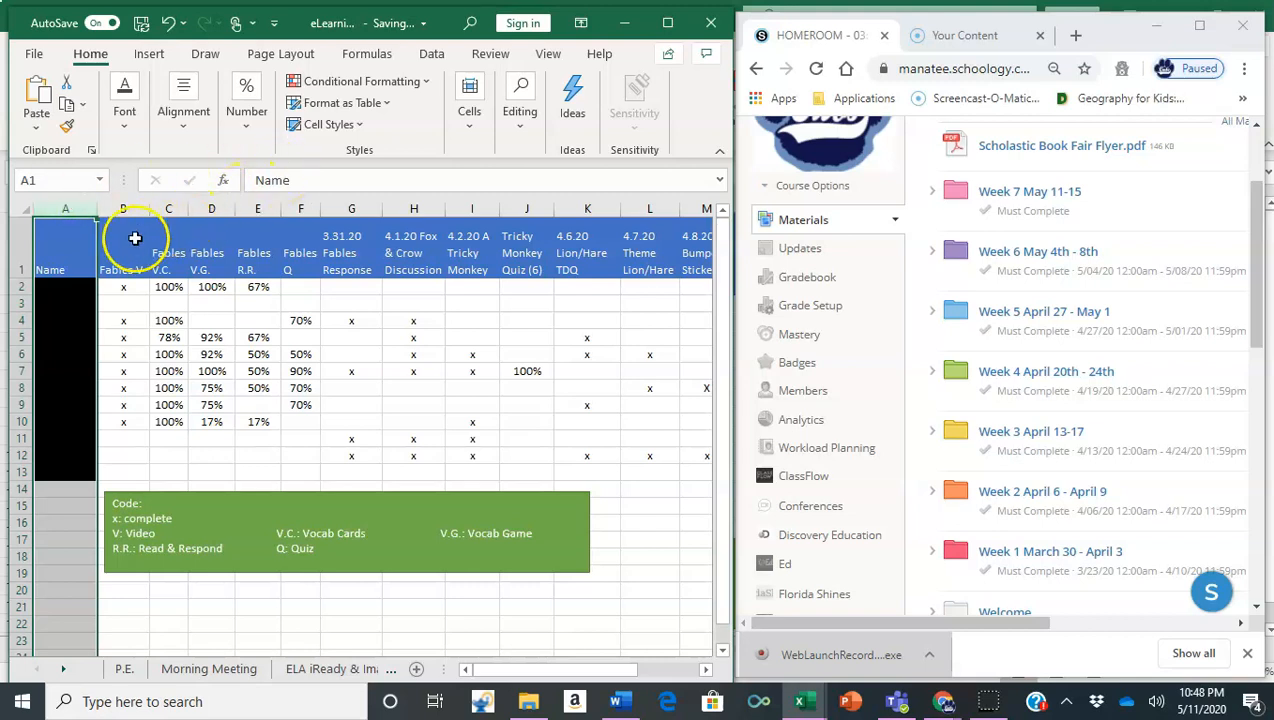
{"action": "left_click", "coordinate": [549, 56]}
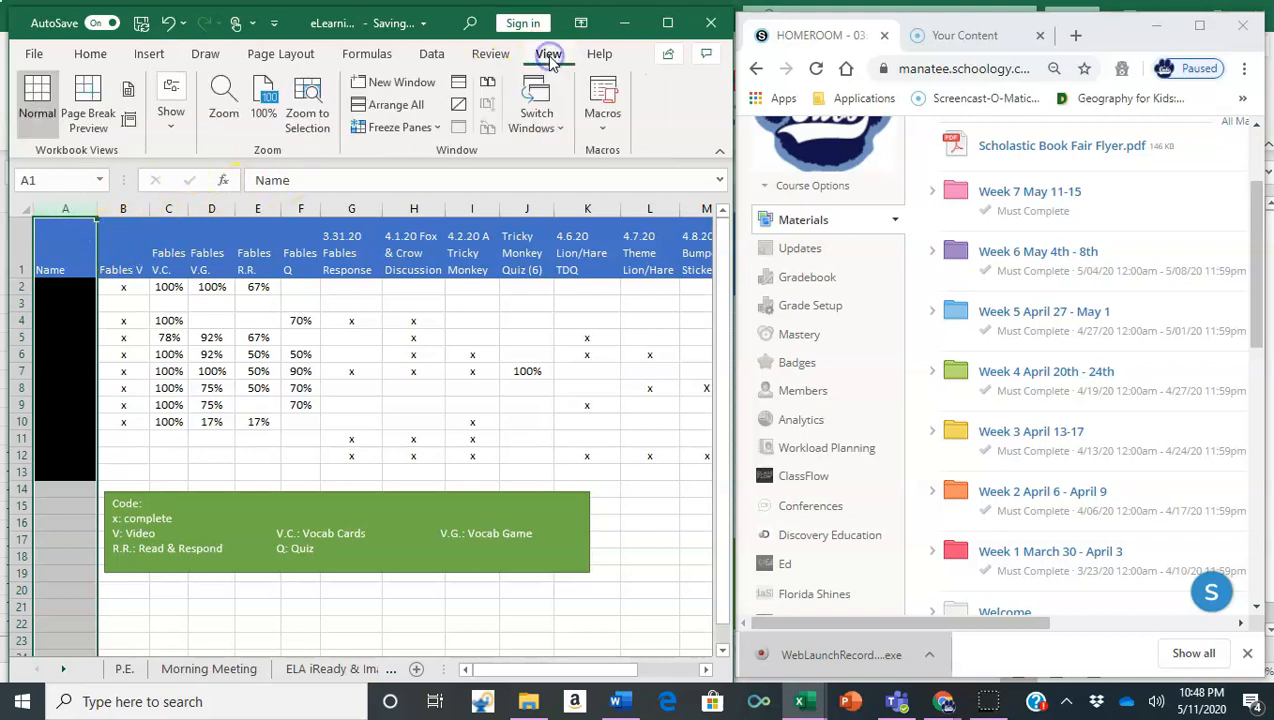
{"action": "left_click", "coordinate": [400, 128]}
{"action": "left_click", "coordinate": [440, 276]}
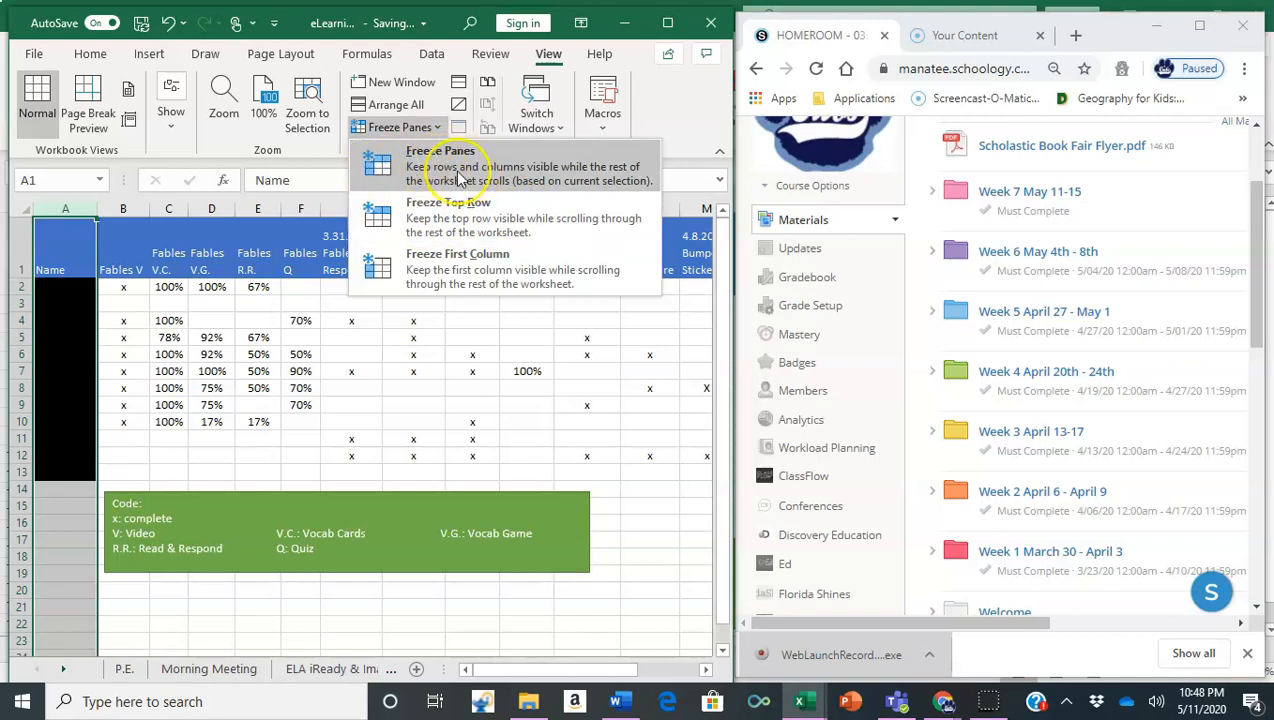
{"action": "left_click", "coordinate": [436, 264]}
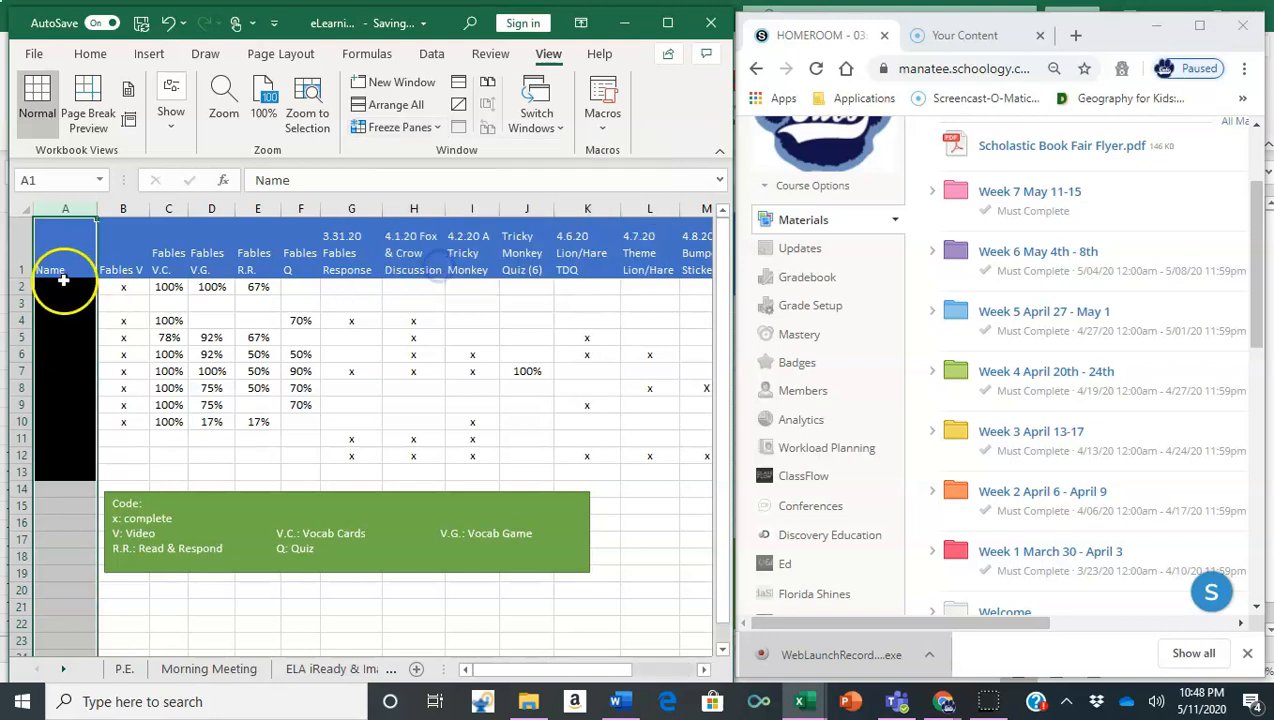
{"action": "left_click_drag", "start_coordinate": [498, 668], "coordinate": [569, 675]}
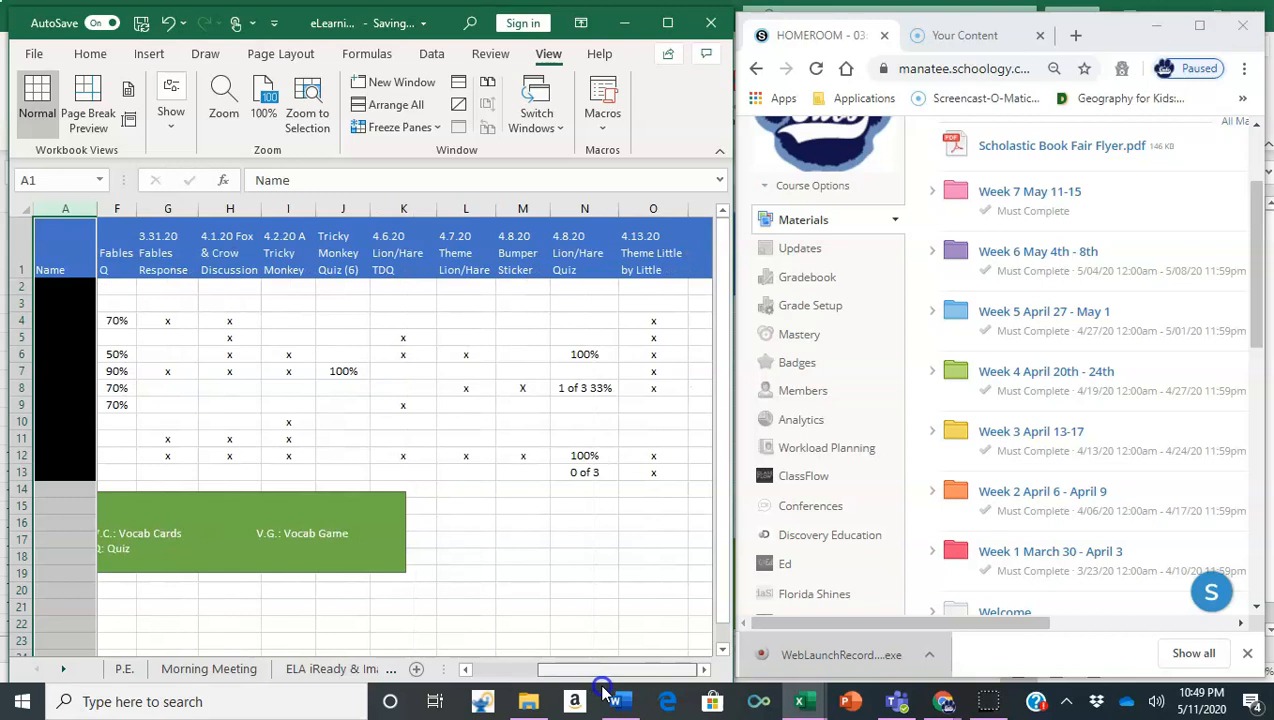
{"action": "left_click_drag", "start_coordinate": [658, 695], "coordinate": [512, 680]}
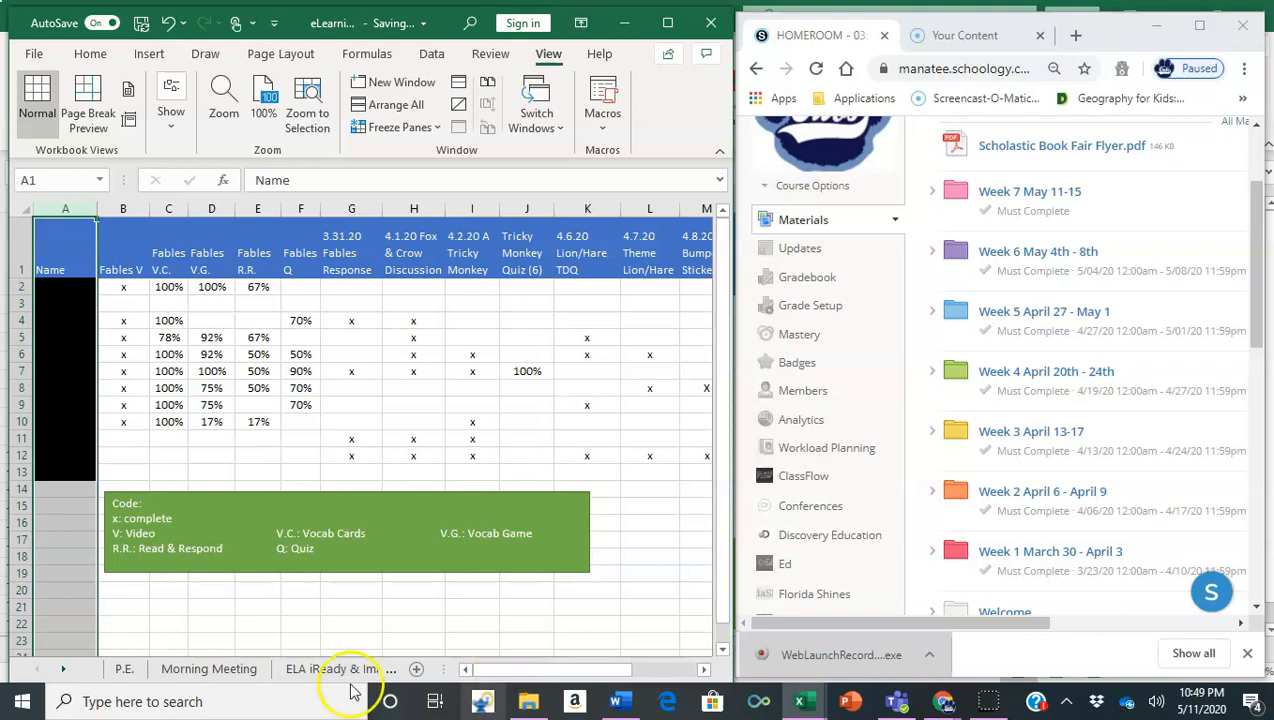
- View the Morning Meeting sheet and the Writing sheet in the smaller workbook window
{"action": "left_click", "coordinate": [209, 673]}
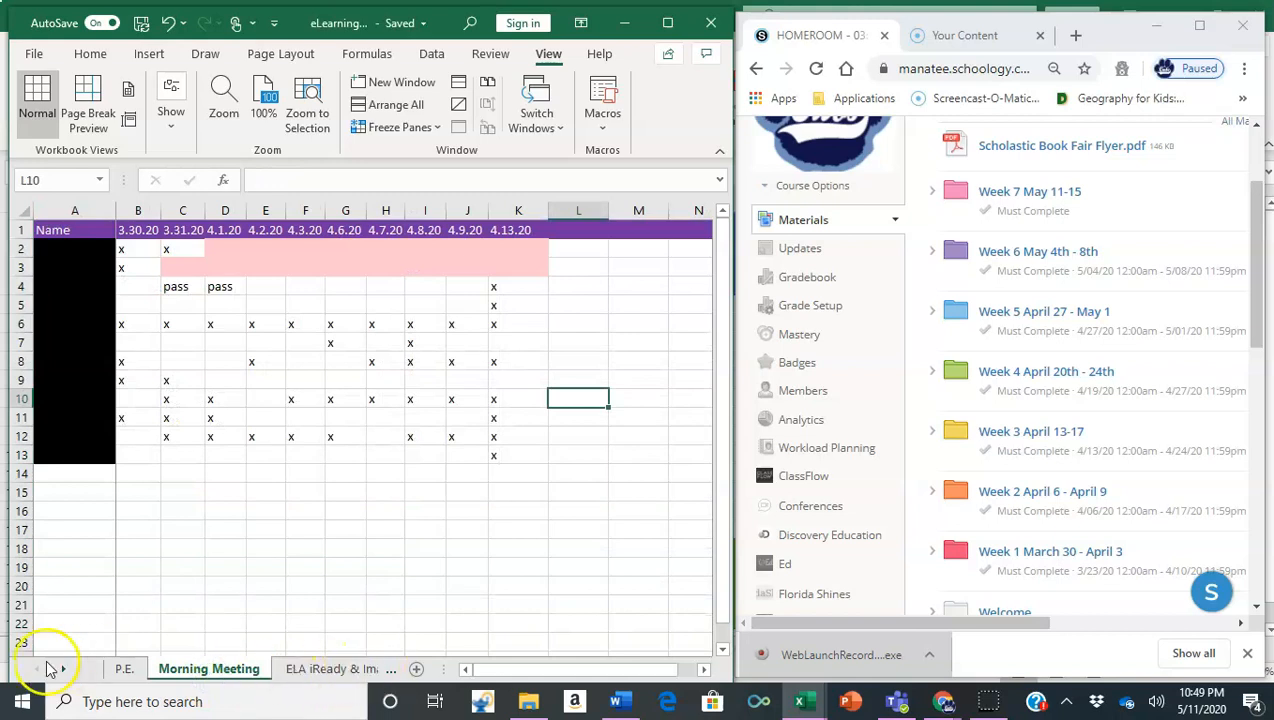
{"action": "left_click", "coordinate": [66, 670]}
{"action": "left_click", "coordinate": [66, 670]}
{"action": "left_click", "coordinate": [66, 670]}
{"action": "left_click", "coordinate": [66, 670]}
{"action": "left_click", "coordinate": [232, 669]}
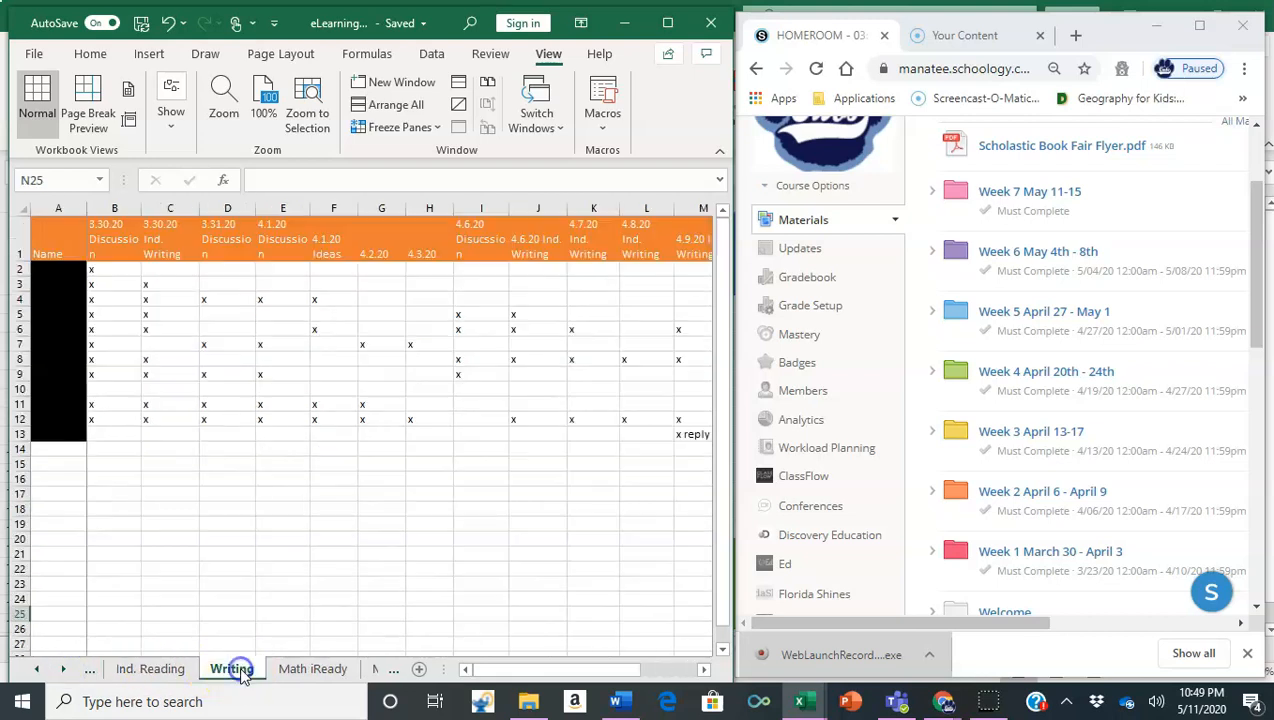